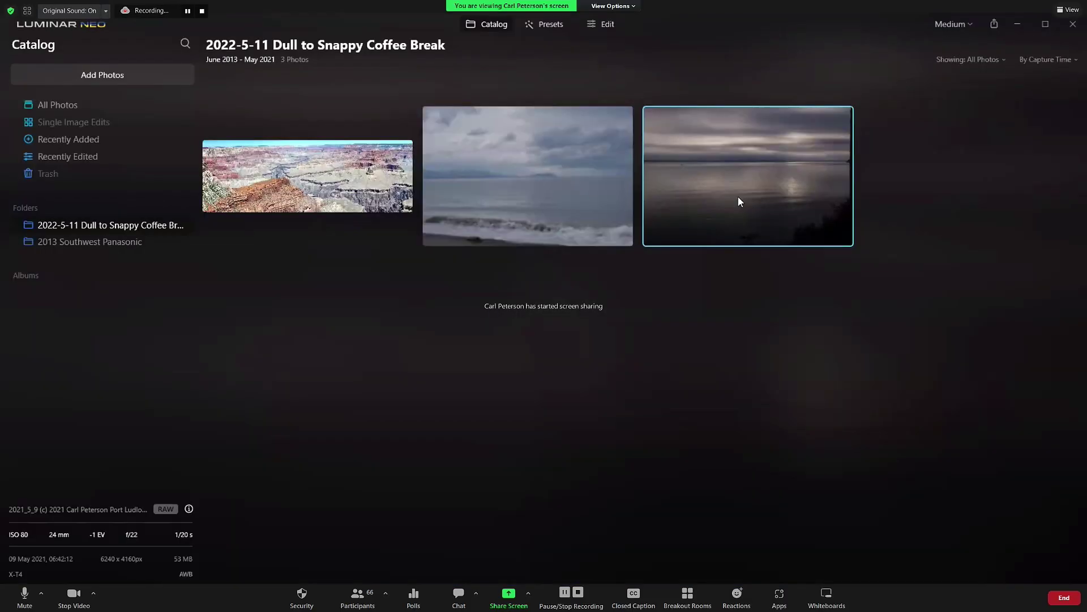
Step: Open the Port Ludlow Sound seascape from the Catalog in the Edit workspace
{"action": "double_click", "coordinate": [738, 196]}
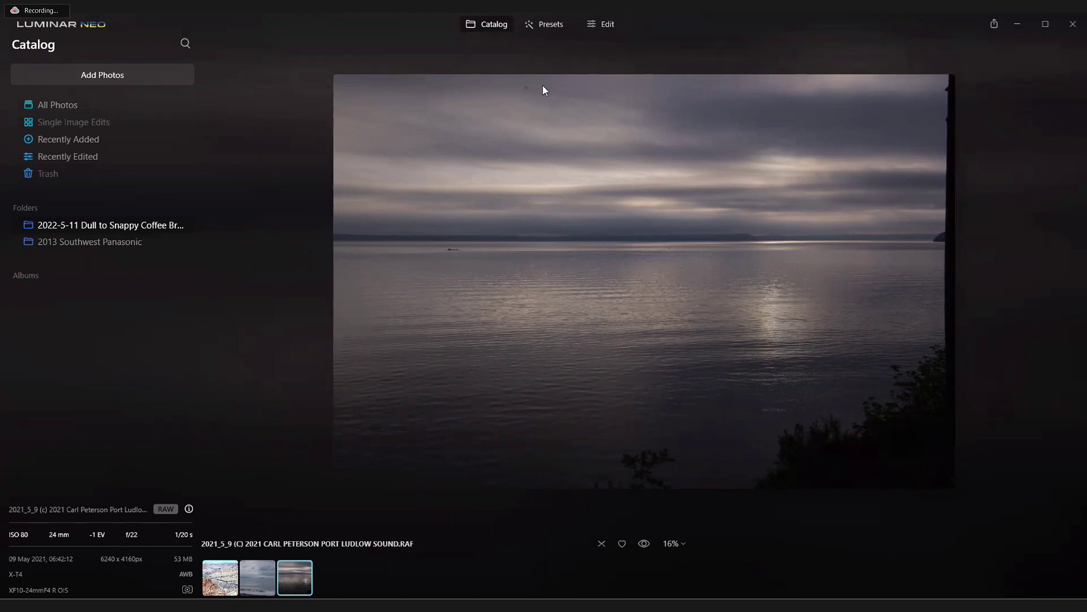
{"action": "key", "text": "e"}
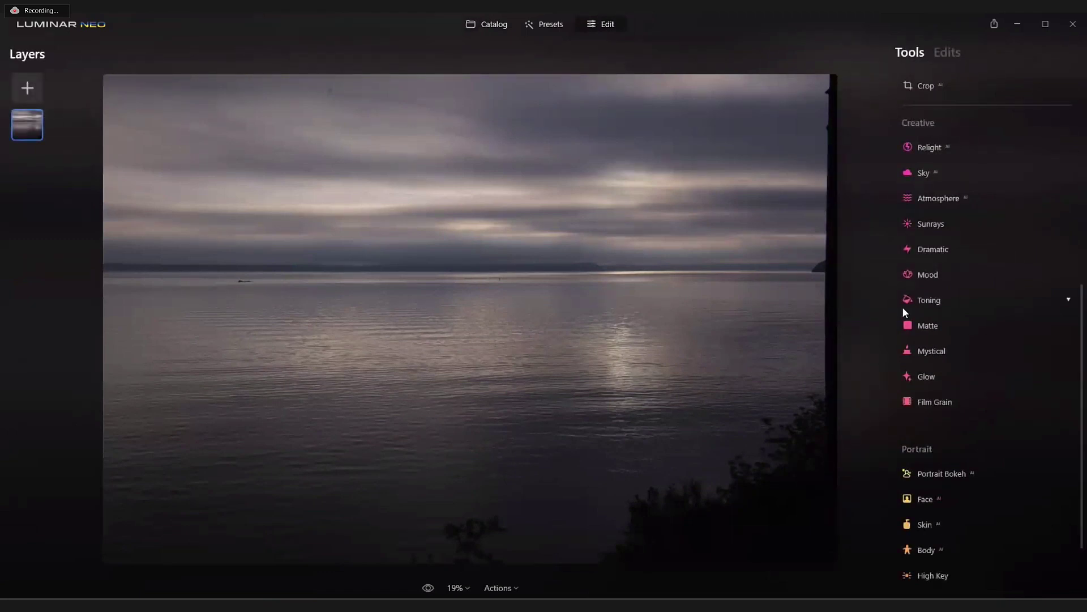
Step: In Develop, set the camera profile to Fujifilm X-T4 Adobe Standard
{"action": "scroll", "coordinate": [933, 209], "scroll_direction": "up", "scroll_amount": 5}
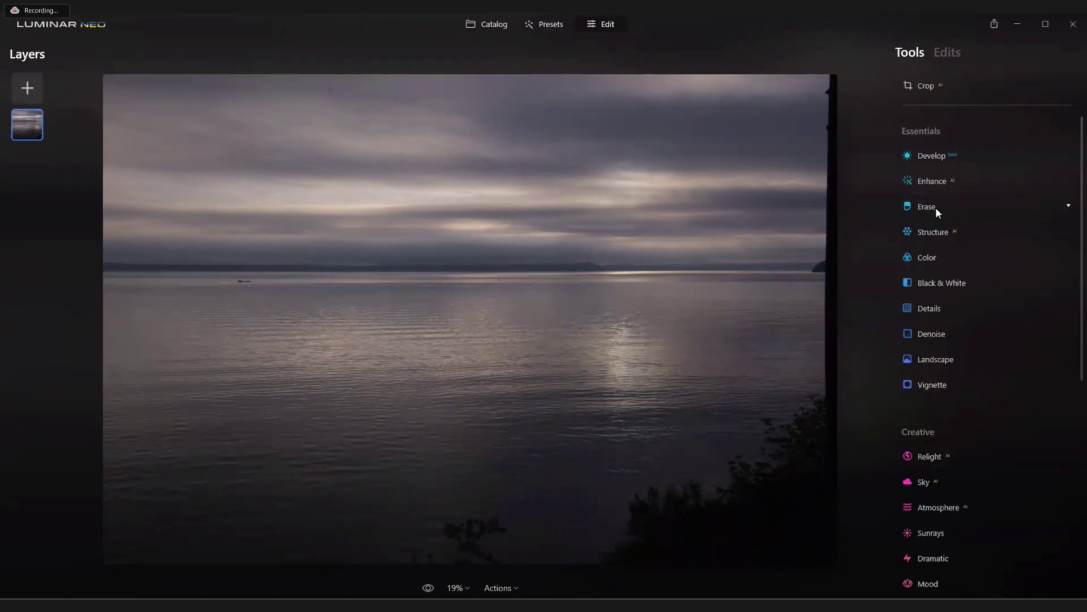
{"action": "left_click", "coordinate": [939, 157]}
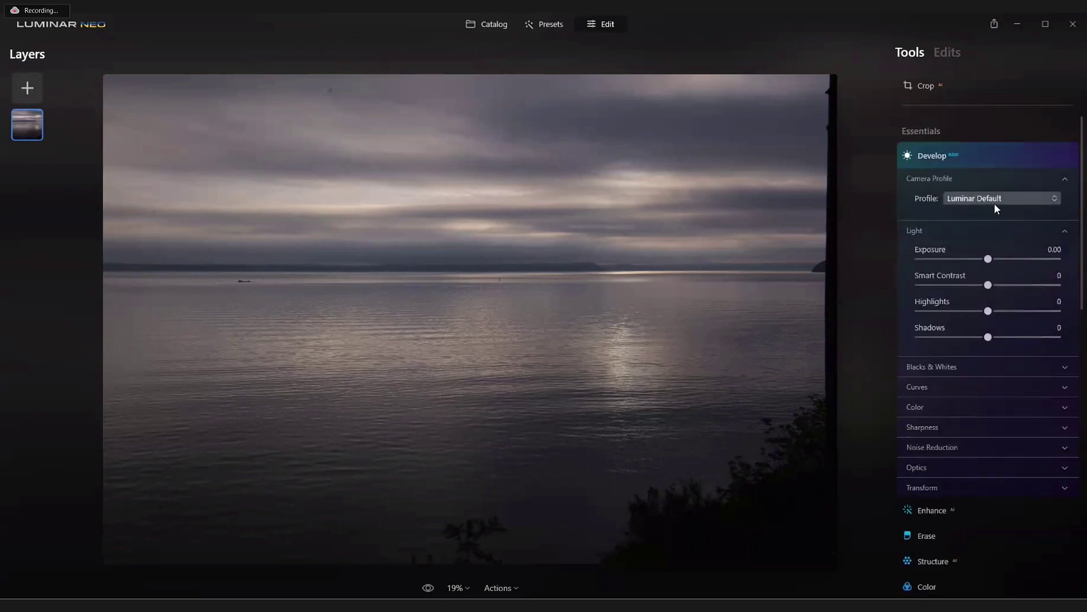
{"action": "left_click", "coordinate": [1055, 202]}
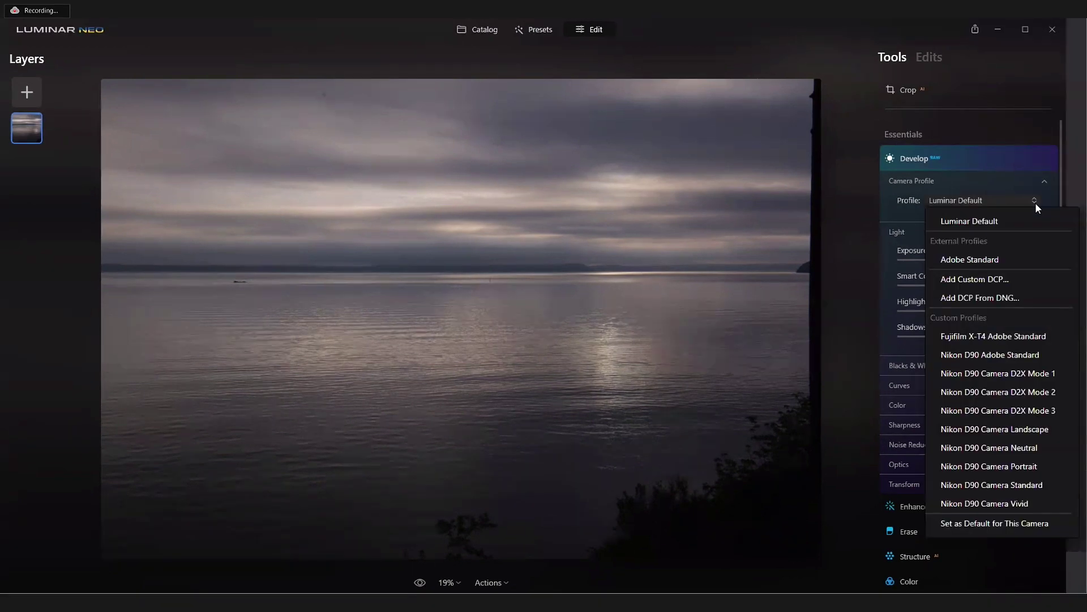
{"action": "left_click", "coordinate": [953, 261]}
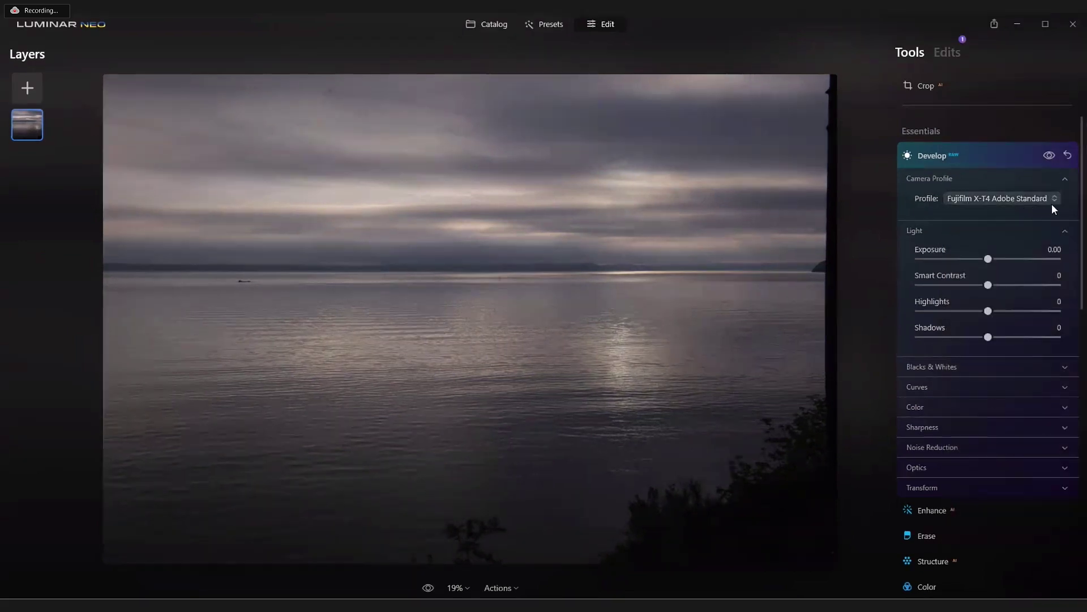
{"action": "left_click", "coordinate": [1054, 199]}
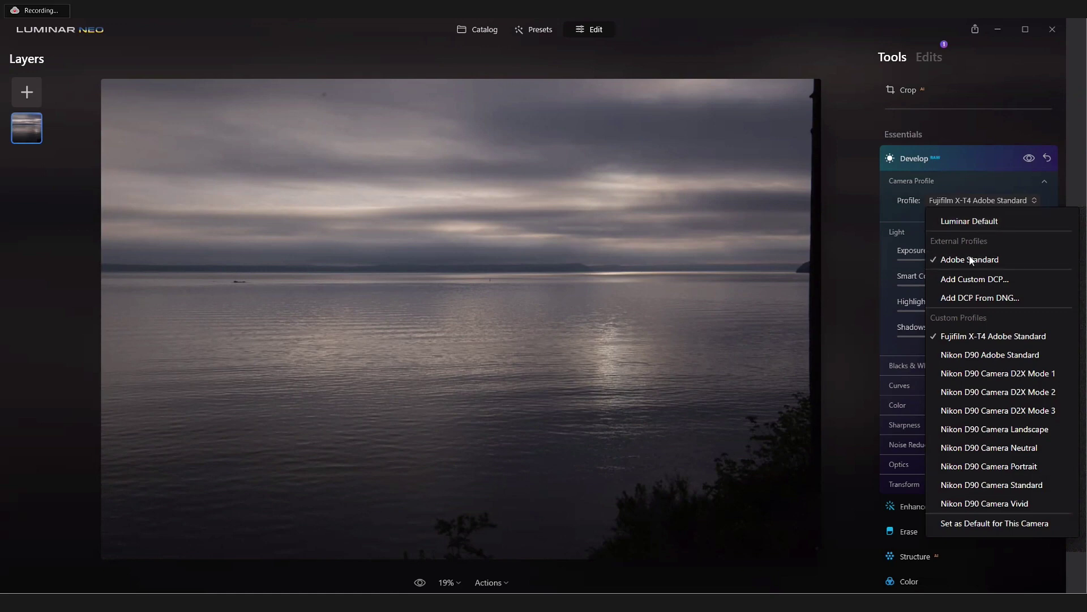
{"action": "left_click", "coordinate": [976, 205]}
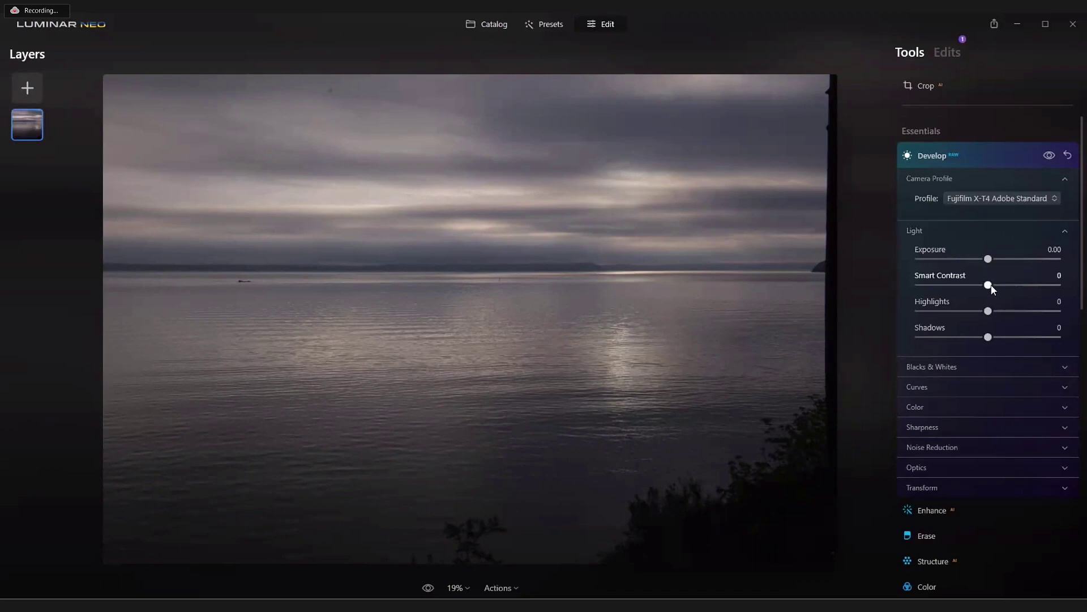
Step: Set Develop Light Smart Contrast to 45, deepening the cloud and water tones
{"action": "left_click_drag", "start_coordinate": [990, 286], "coordinate": [1035, 287]}
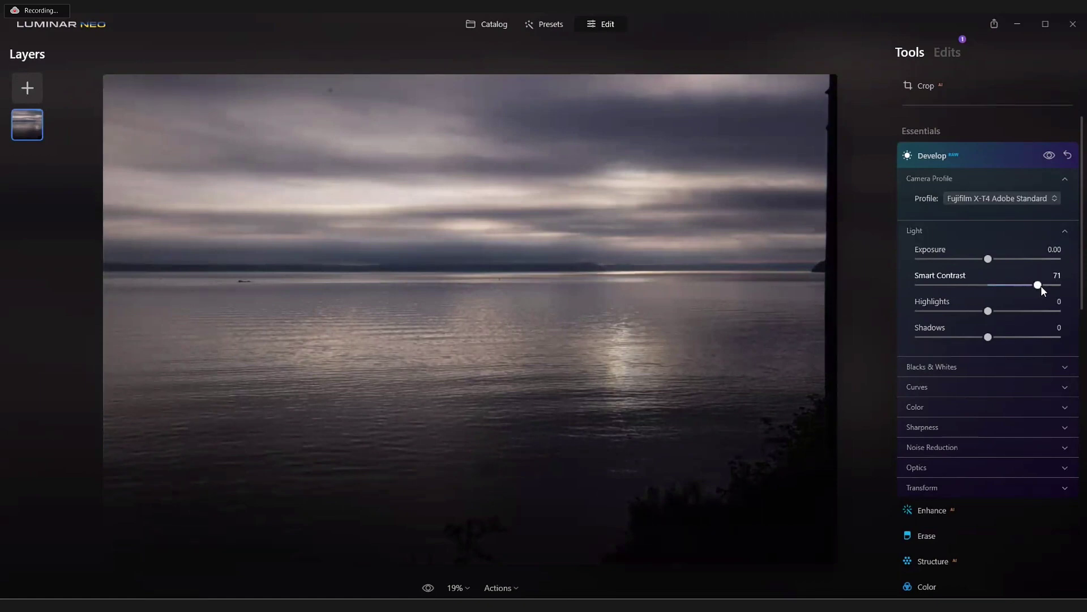
{"action": "left_click_drag", "start_coordinate": [1041, 286], "coordinate": [1021, 285]}
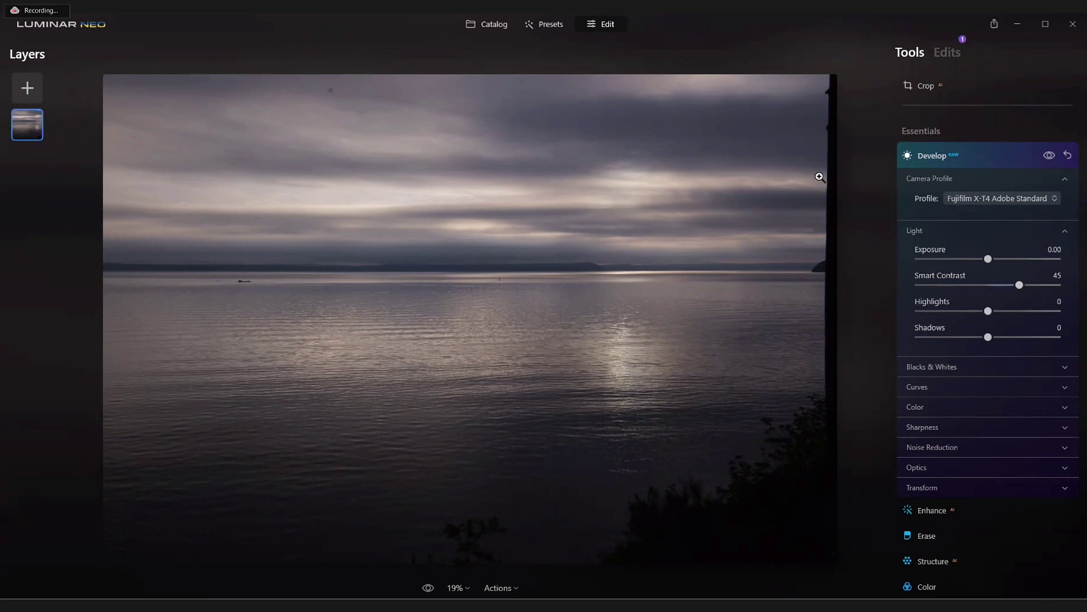
Step: Collapse Develop and settle the Landscape tool's Dehaze at 23
{"action": "left_click", "coordinate": [936, 154]}
{"action": "left_click", "coordinate": [939, 358]}
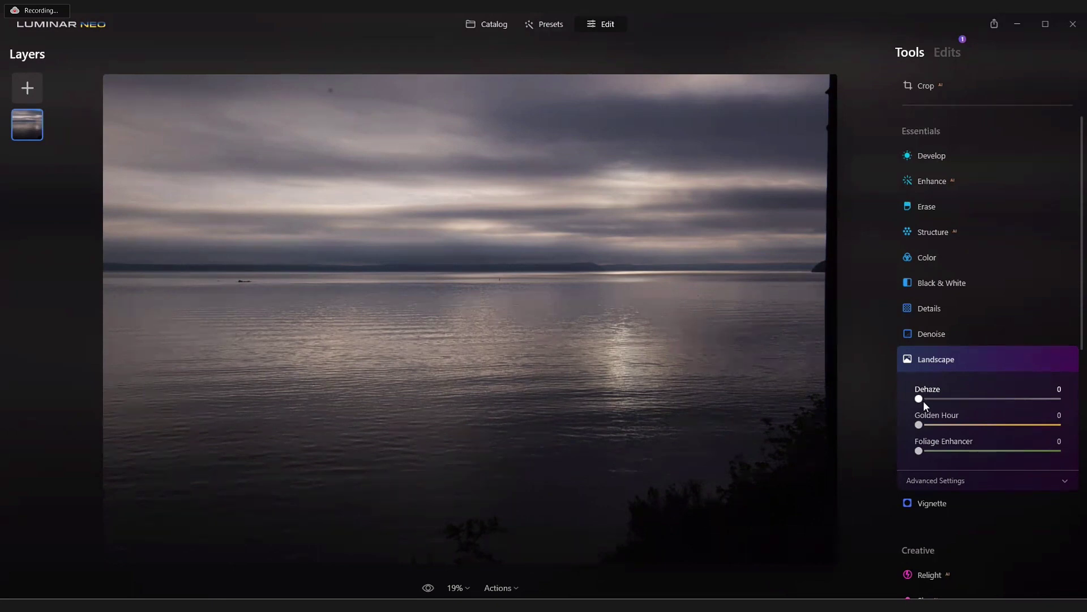
{"action": "left_click_drag", "start_coordinate": [932, 402], "coordinate": [968, 401]}
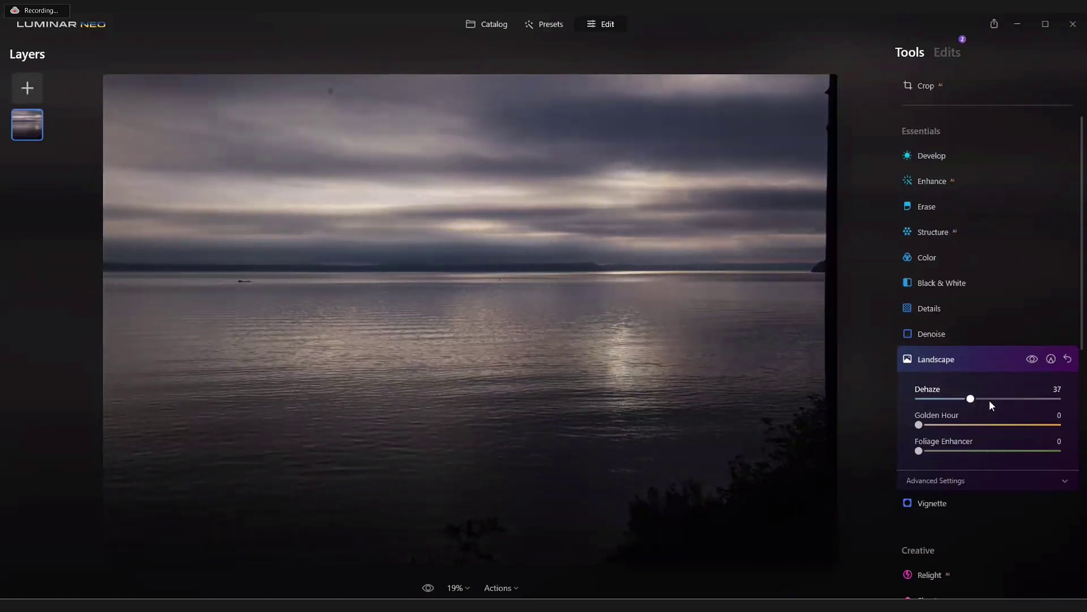
{"action": "left_click_drag", "start_coordinate": [990, 400], "coordinate": [1041, 403]}
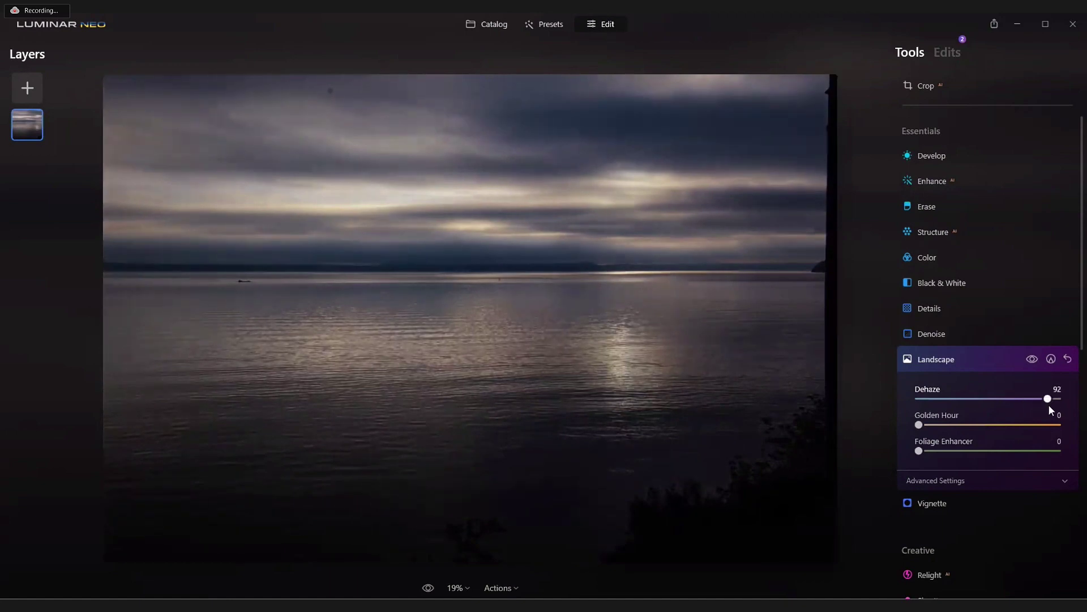
{"action": "left_click_drag", "start_coordinate": [1062, 406], "coordinate": [963, 402]}
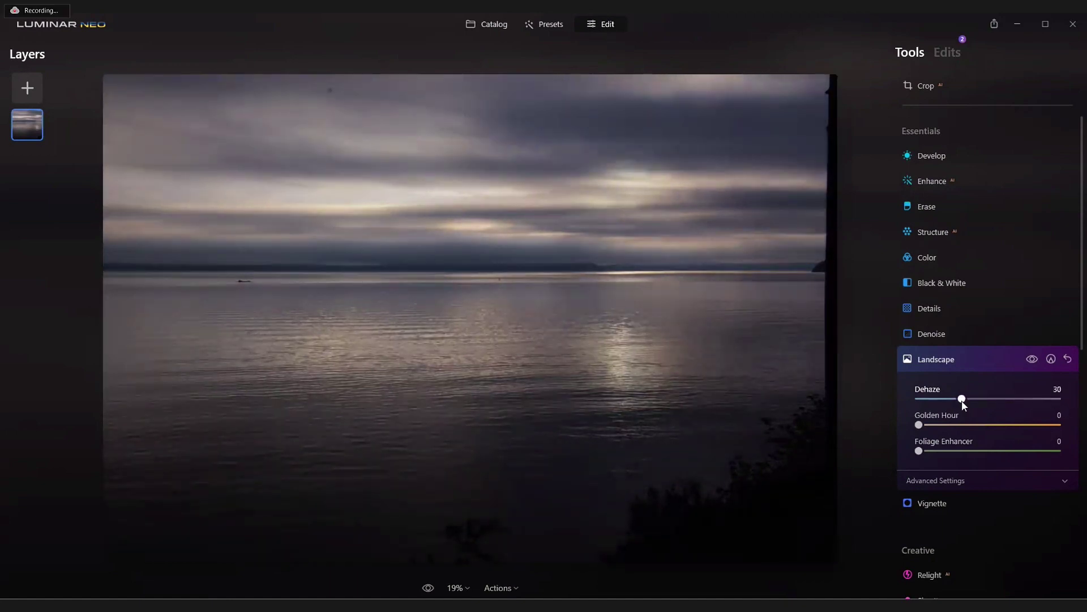
{"action": "left_click_drag", "start_coordinate": [962, 400], "coordinate": [952, 400]}
Step: Raise Landscape Golden Hour to 40 to warm the clouds and water
{"action": "left_click_drag", "start_coordinate": [931, 425], "coordinate": [960, 425]}
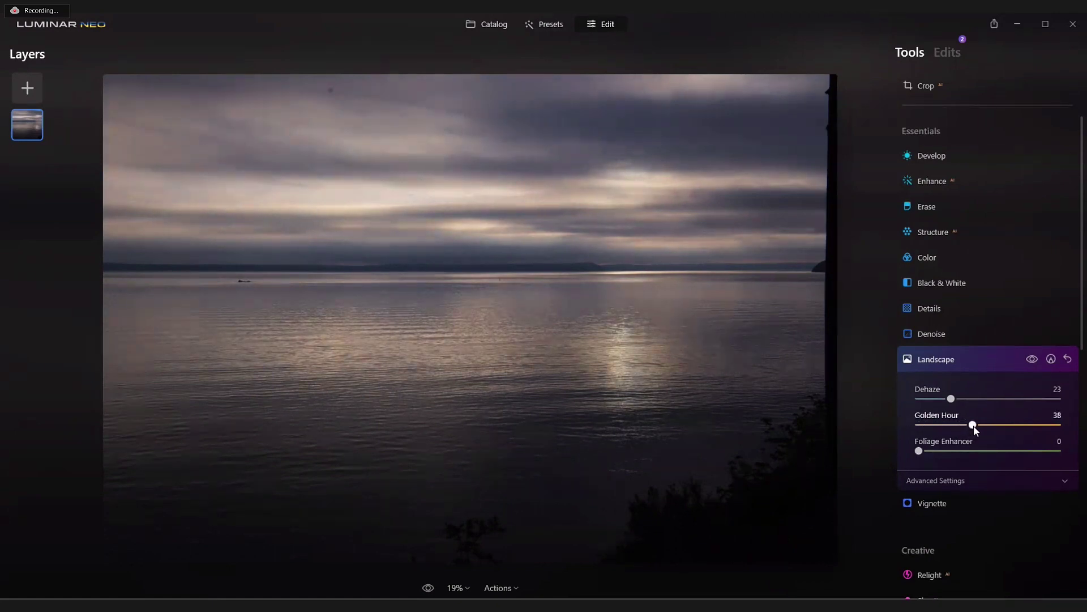
{"action": "mouse_move", "coordinate": [976, 426]}
{"action": "left_mouse_down"}
{"action": "mouse_move", "coordinate": [999, 427]}
{"action": "mouse_move", "coordinate": [975, 424]}
{"action": "left_mouse_up"}
Step: Bring the Structure Amount down from 100 to 64
{"action": "left_click", "coordinate": [932, 366]}
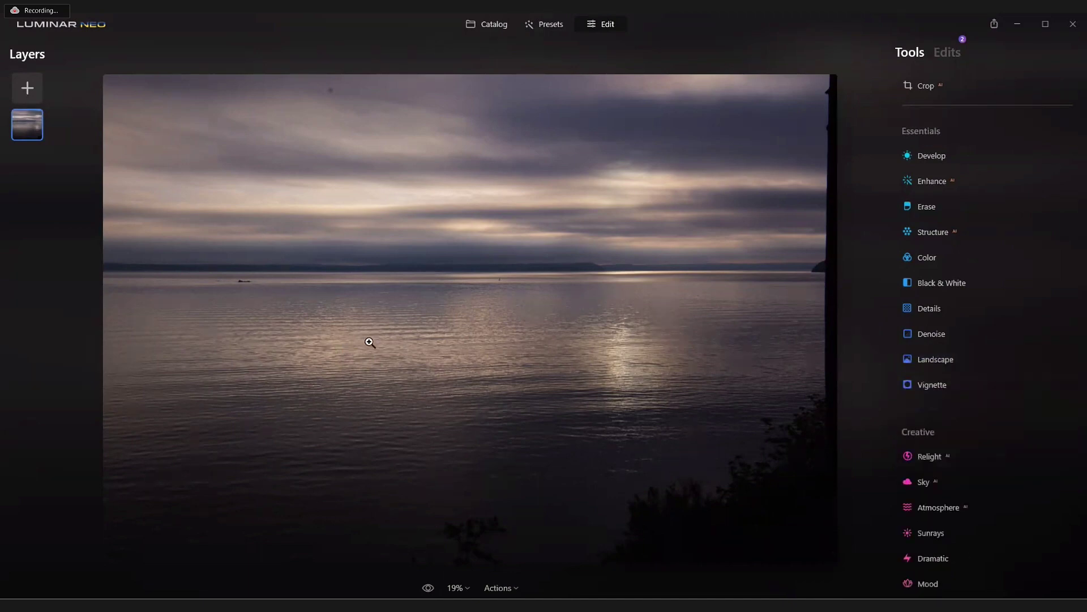
{"action": "left_click", "coordinate": [937, 233]}
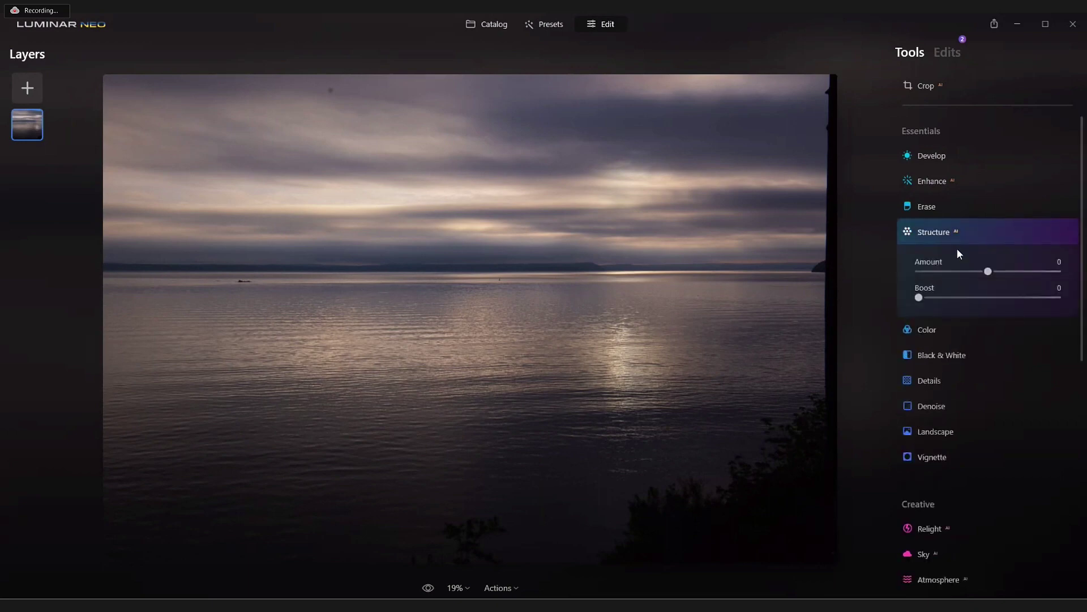
{"action": "left_click_drag", "start_coordinate": [987, 271], "coordinate": [1010, 271]}
{"action": "left_click_drag", "start_coordinate": [1037, 276], "coordinate": [1053, 276]}
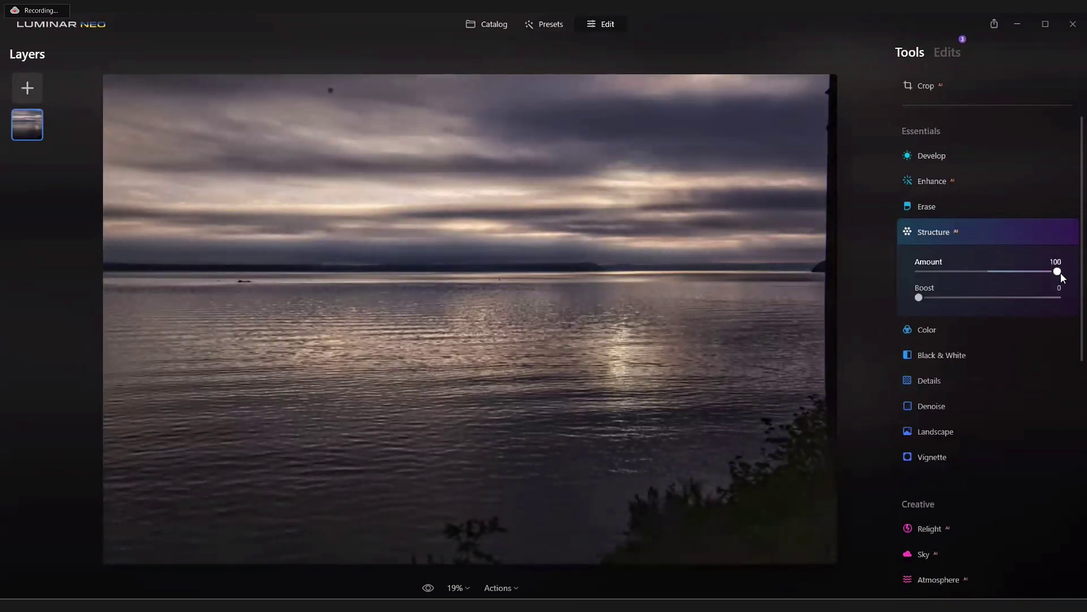
{"action": "left_click_drag", "start_coordinate": [1062, 277], "coordinate": [1045, 273]}
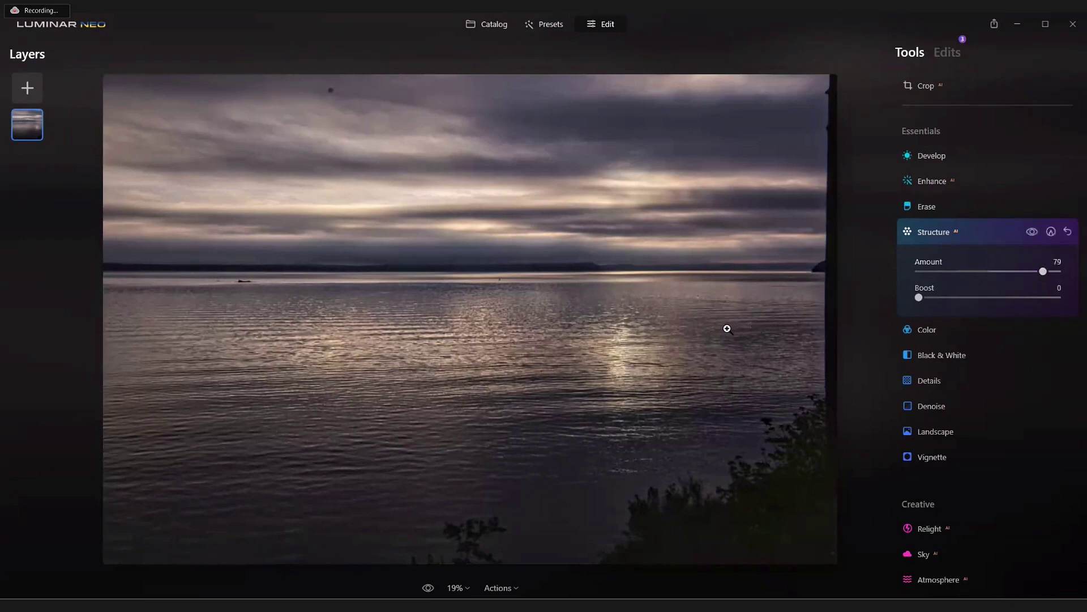
{"action": "left_click_drag", "start_coordinate": [1043, 271], "coordinate": [1034, 277]}
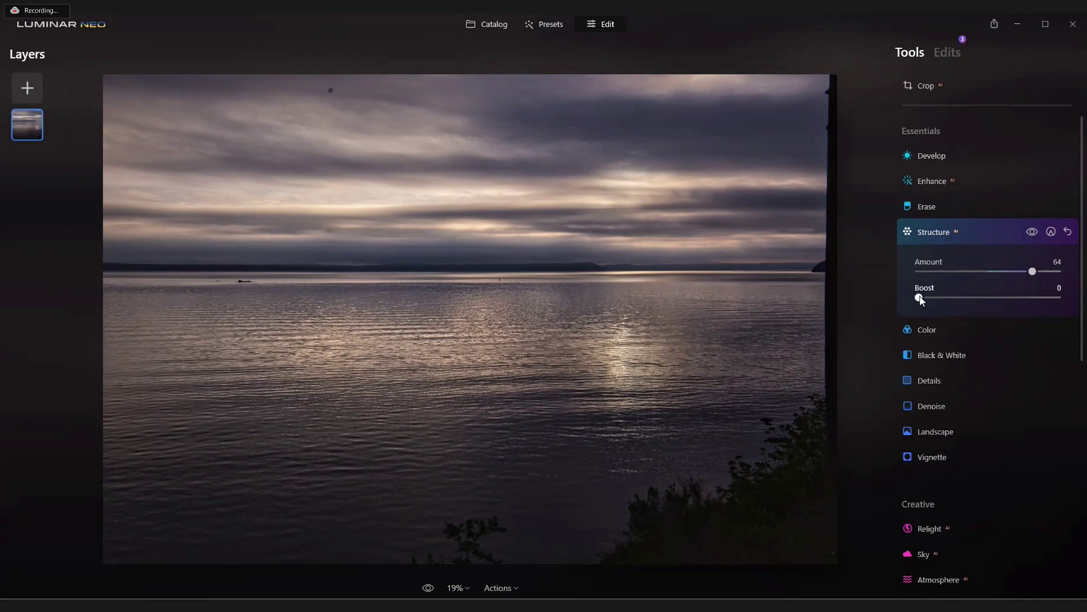
Step: Add a Structure Boost of 4 and toggle the effect off and on to compare
{"action": "left_click_drag", "start_coordinate": [920, 297], "coordinate": [927, 300]}
{"action": "left_click", "coordinate": [1032, 231]}
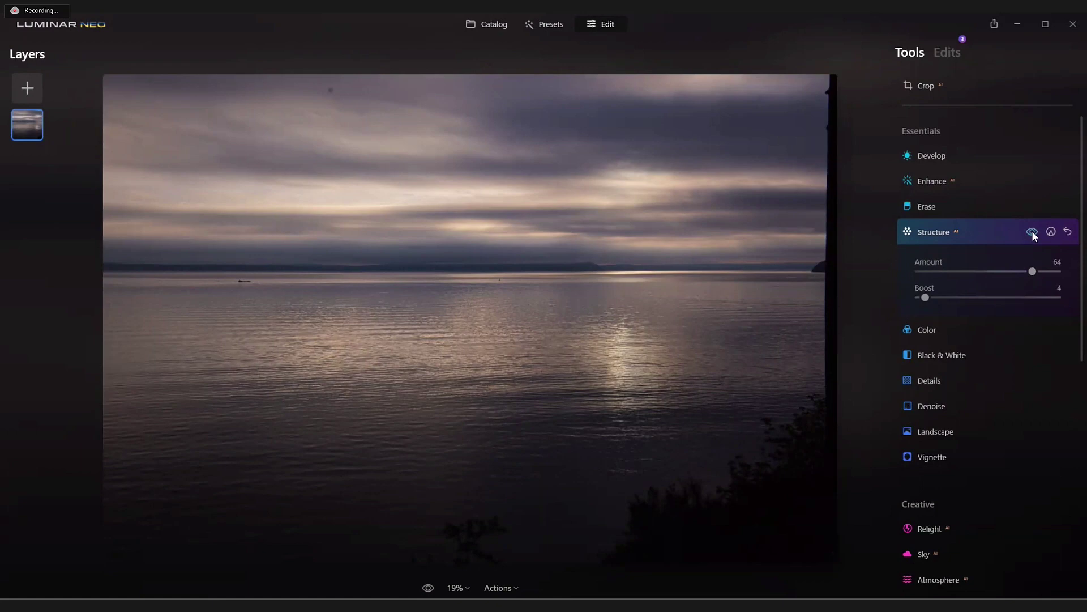
{"action": "left_click", "coordinate": [1032, 232]}
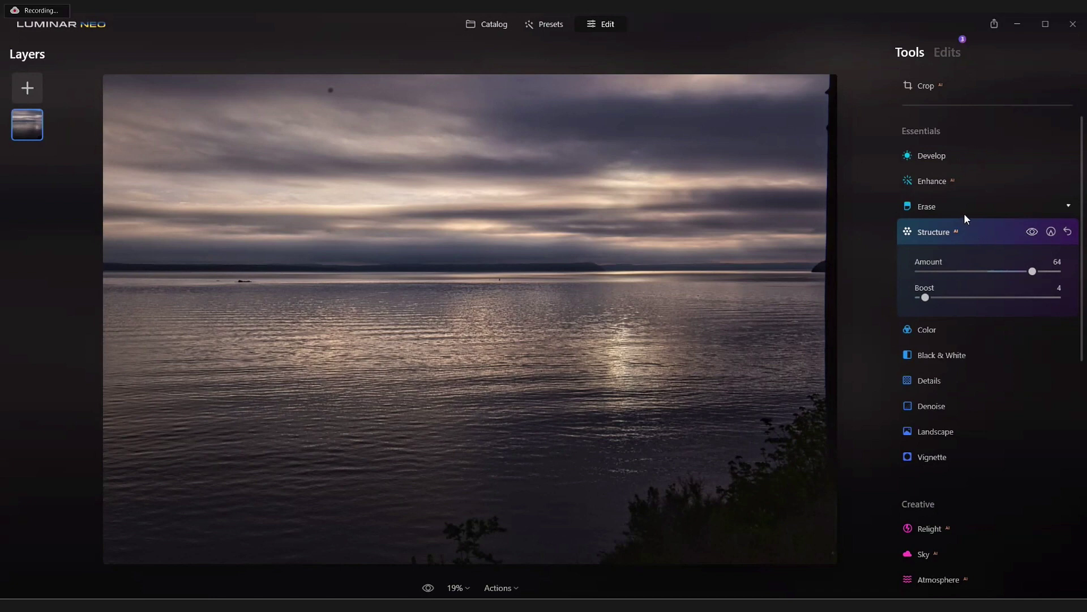
Step: Crop in from the bottom-right corner to about 5655 × 3771, trimming the dark post
{"action": "left_click", "coordinate": [927, 86]}
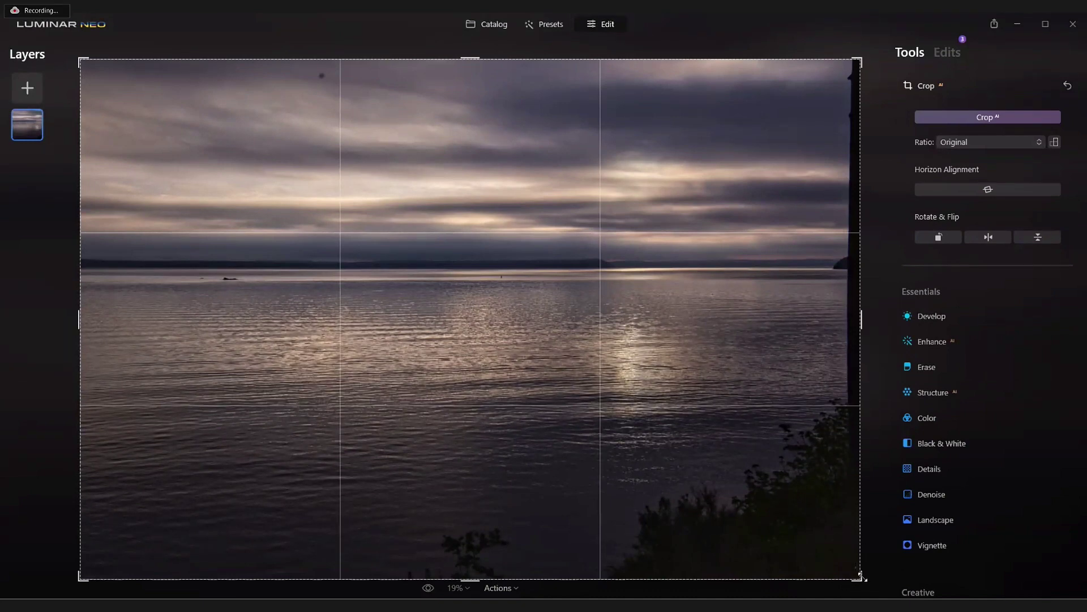
{"action": "left_click_drag", "start_coordinate": [859, 575], "coordinate": [824, 502]}
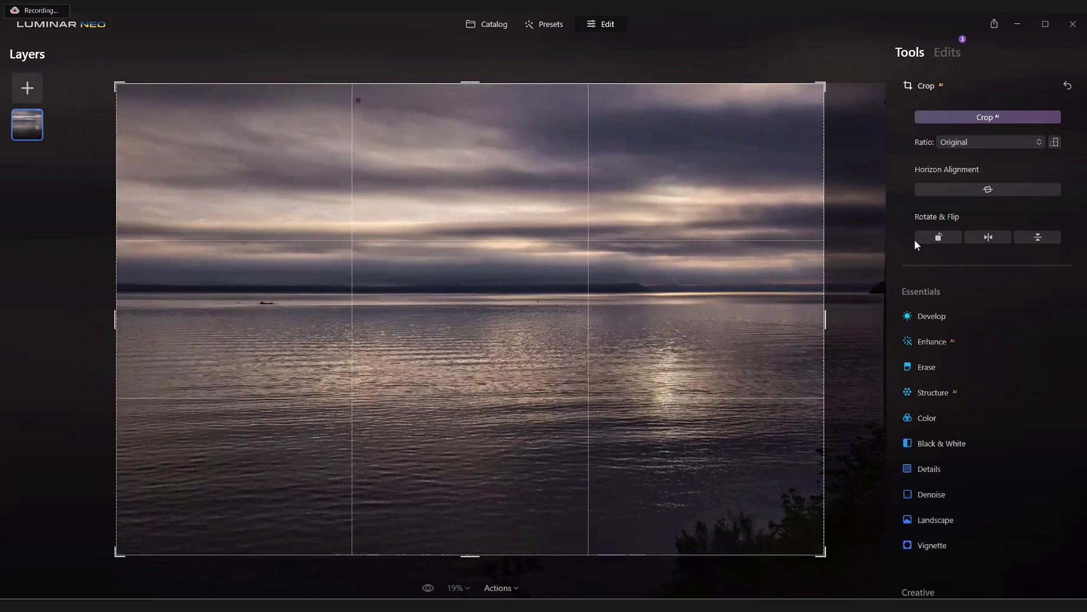
{"action": "left_click", "coordinate": [919, 85]}
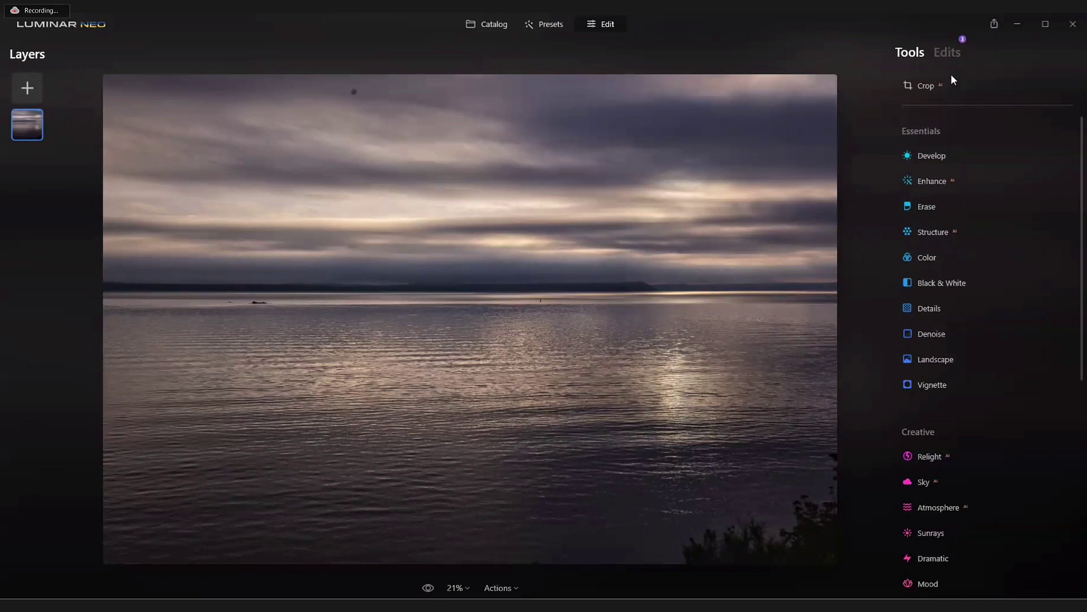
{"action": "left_click", "coordinate": [947, 52]}
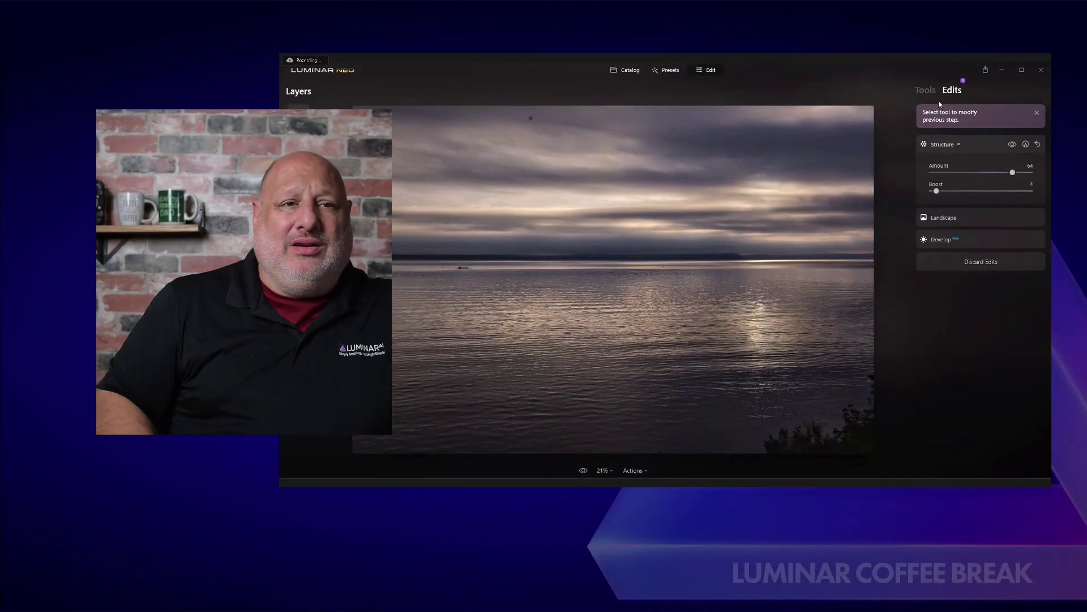
{"action": "left_click", "coordinate": [925, 91]}
{"action": "scroll", "coordinate": [943, 235], "scroll_direction": "down", "scroll_amount": 5}
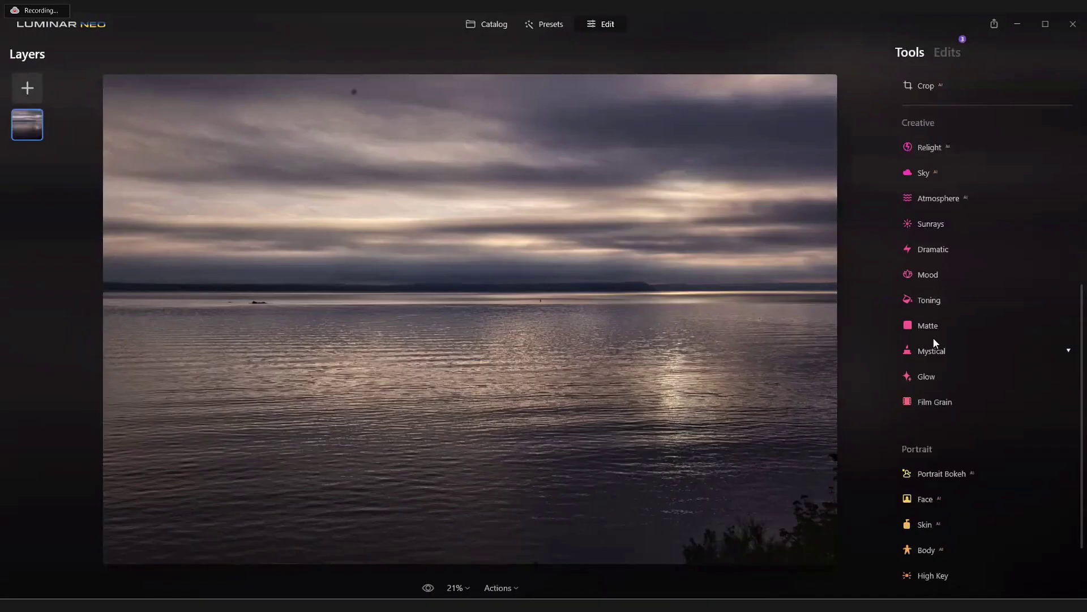
{"action": "scroll", "coordinate": [942, 291], "scroll_direction": "up", "scroll_amount": 4}
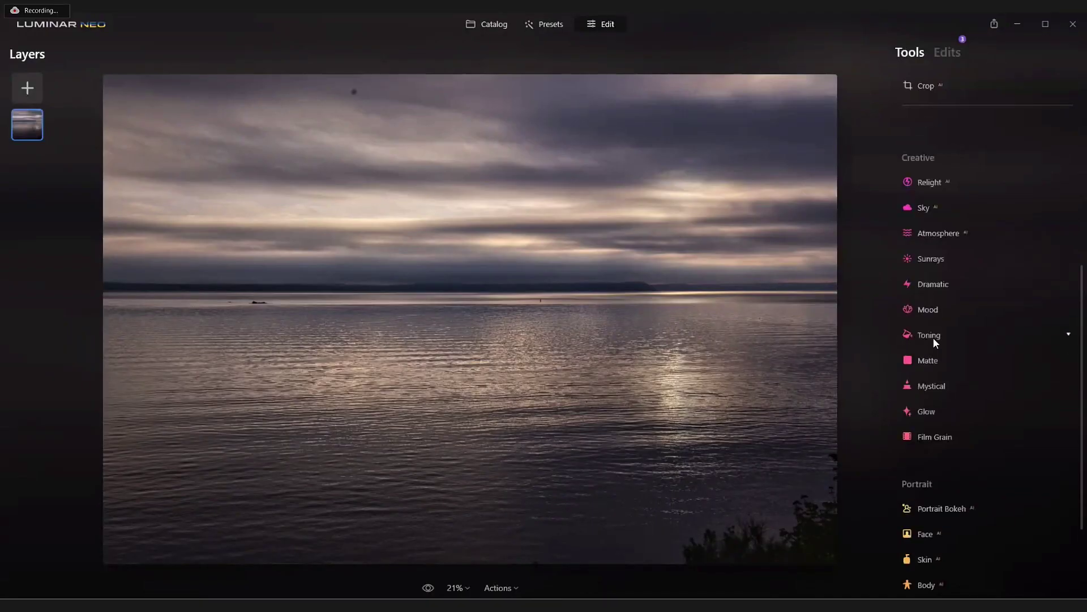
{"action": "scroll", "coordinate": [929, 337], "scroll_direction": "up", "scroll_amount": 2}
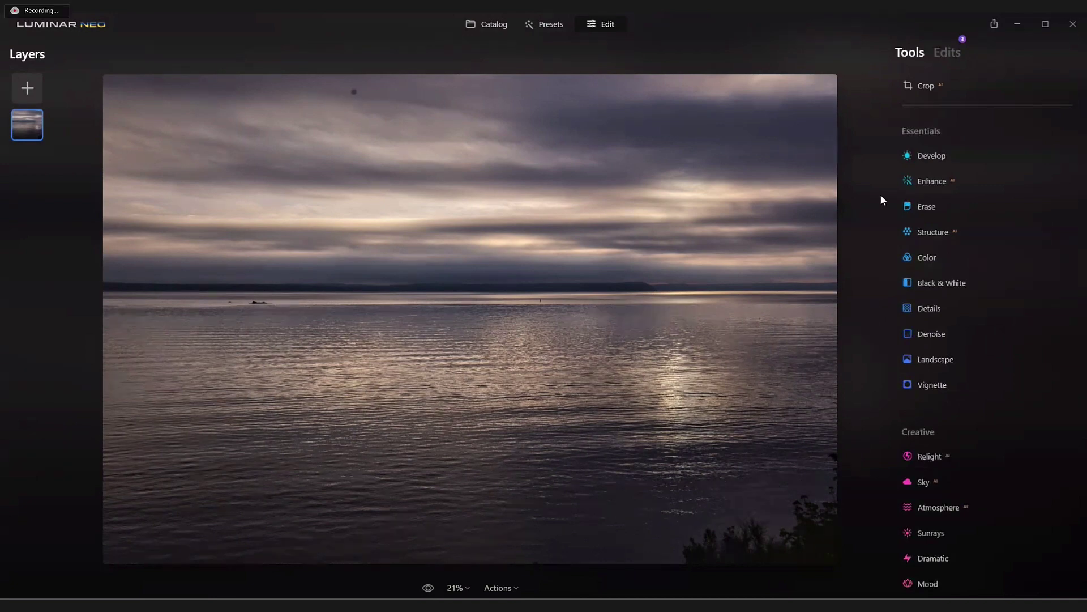
Step: Use Erase's Remove Dust Spots to clear the dark speck from the sky
{"action": "left_click", "coordinate": [932, 205]}
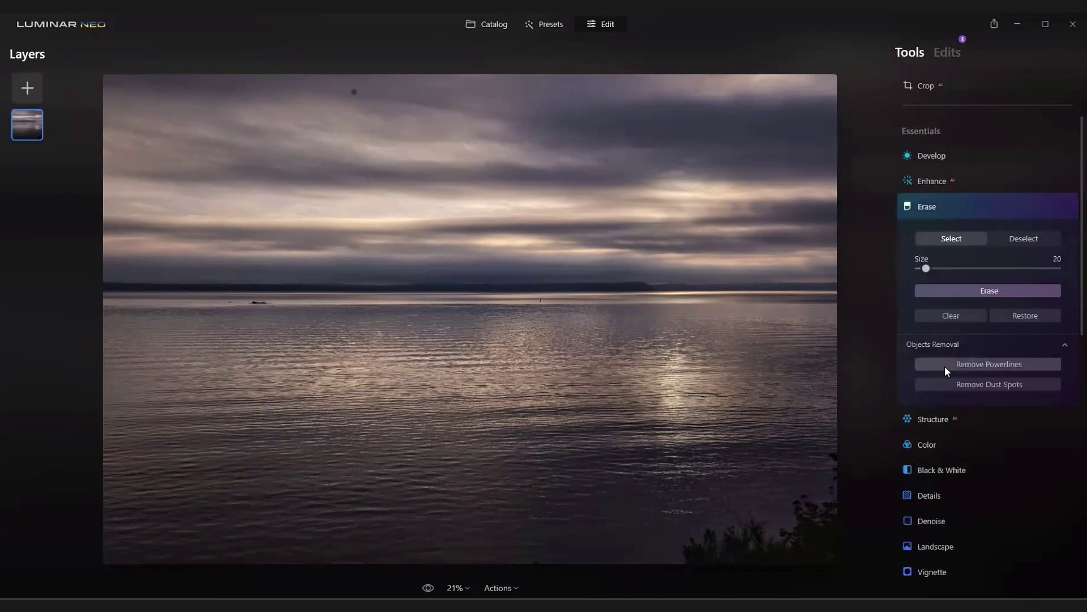
{"action": "left_click", "coordinate": [946, 384]}
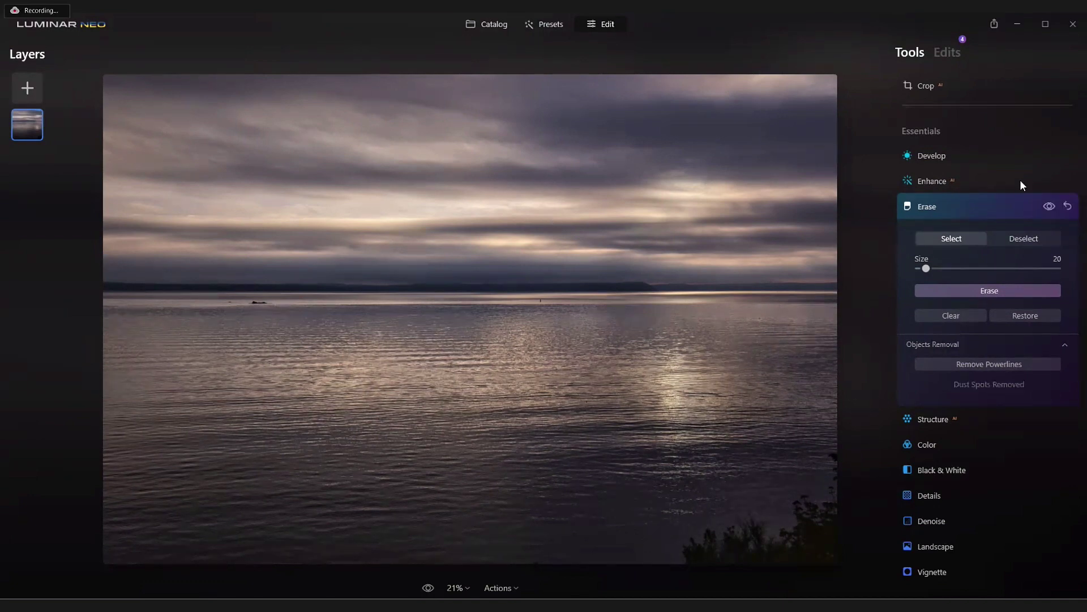
{"action": "left_click", "coordinate": [936, 206]}
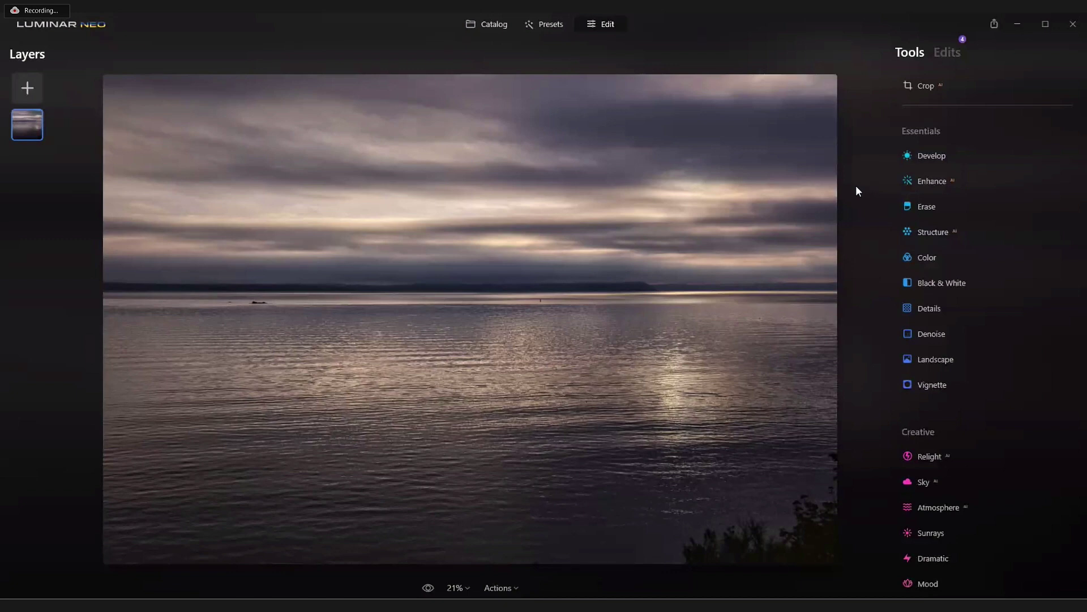
{"action": "left_click", "coordinate": [428, 588]}
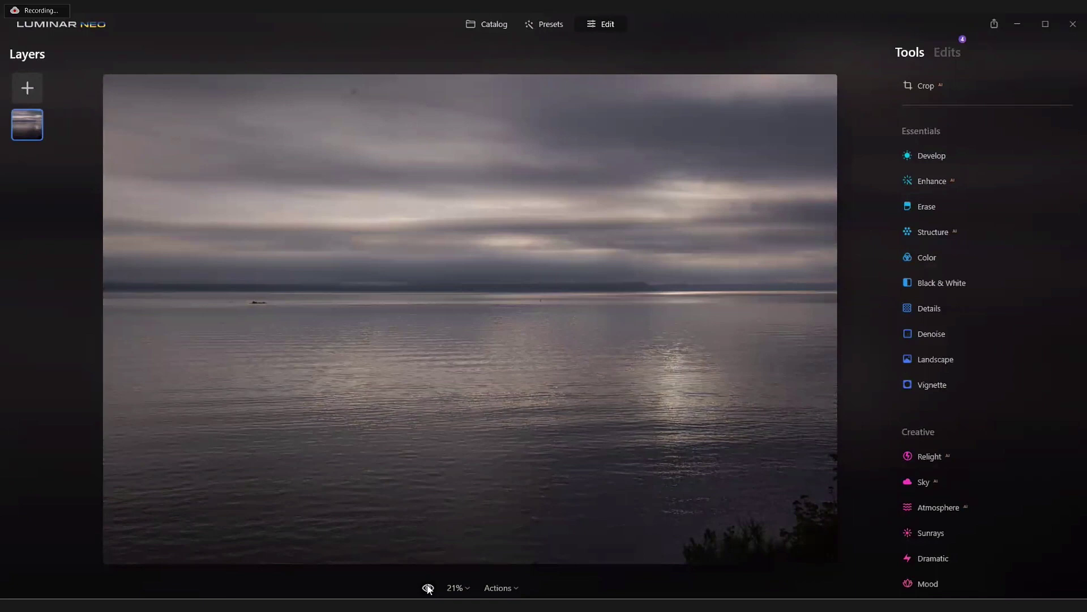
{"action": "left_click", "coordinate": [428, 588]}
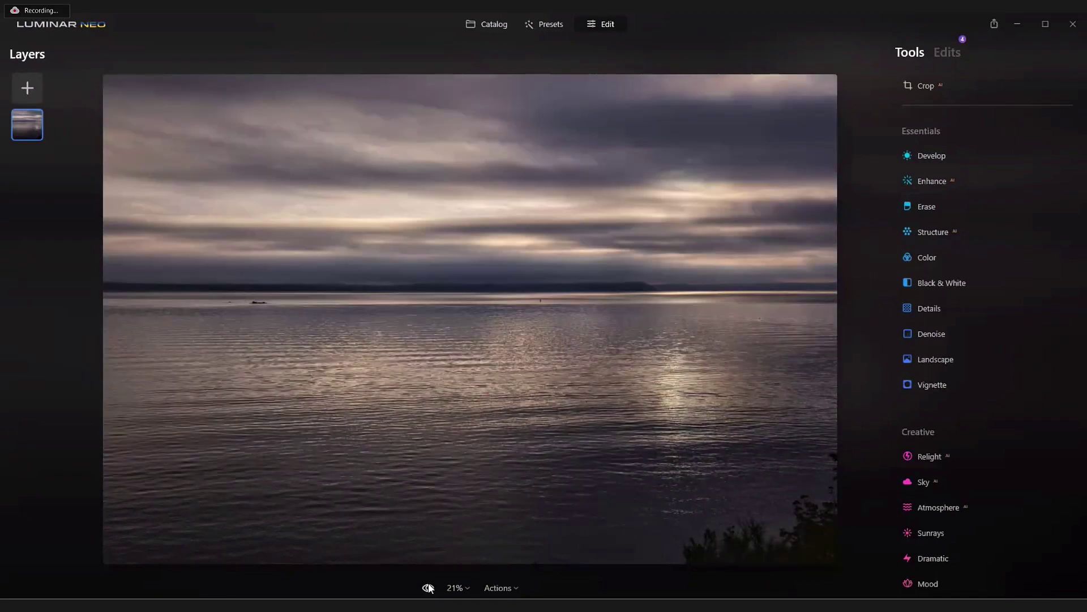